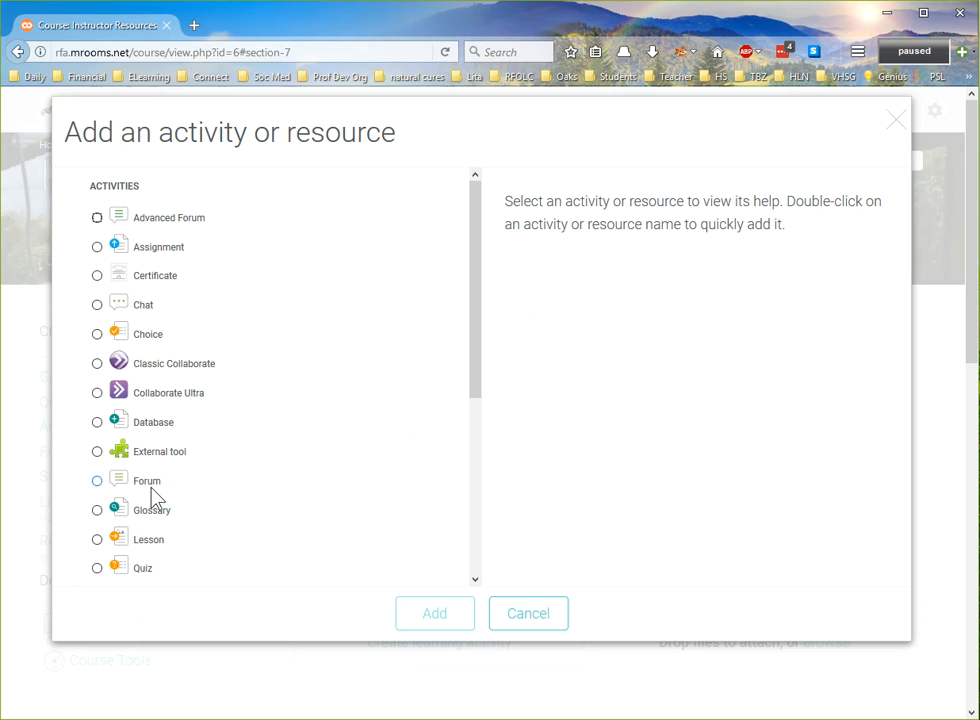
- Add an Assignment activity to the Demo Section for Activities and name it "Class 1 Questions"
click(96, 246)
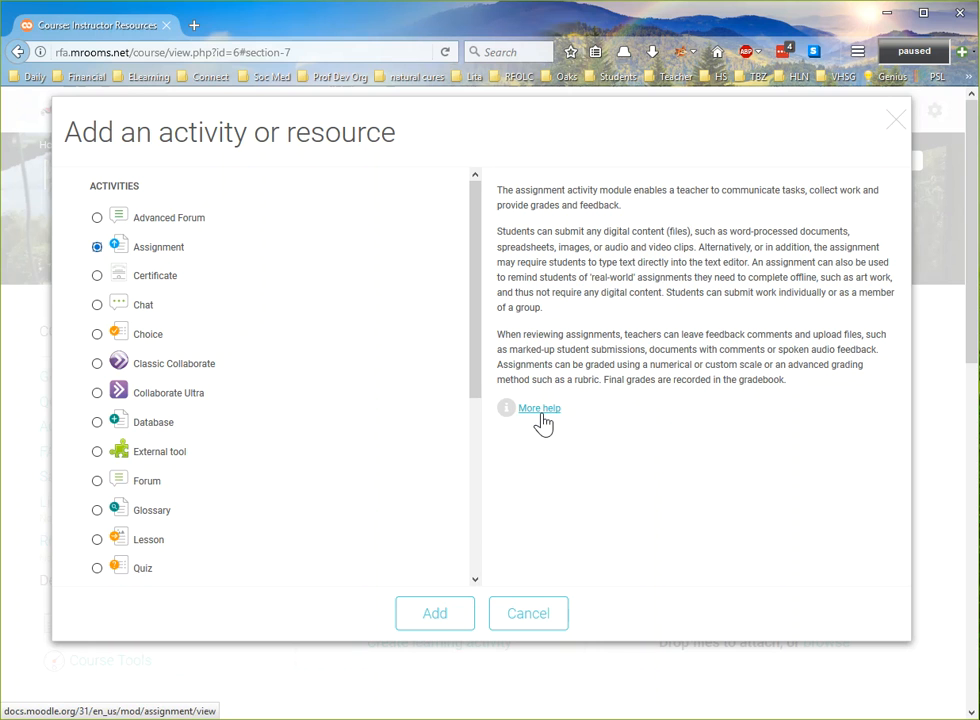
click(424, 628)
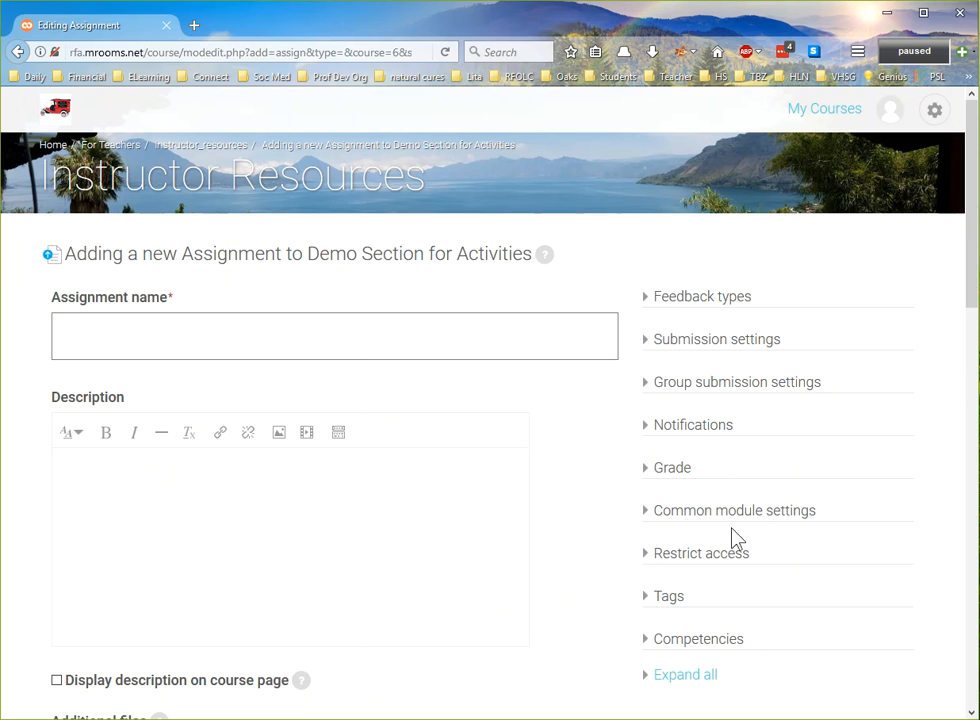
click(243, 337)
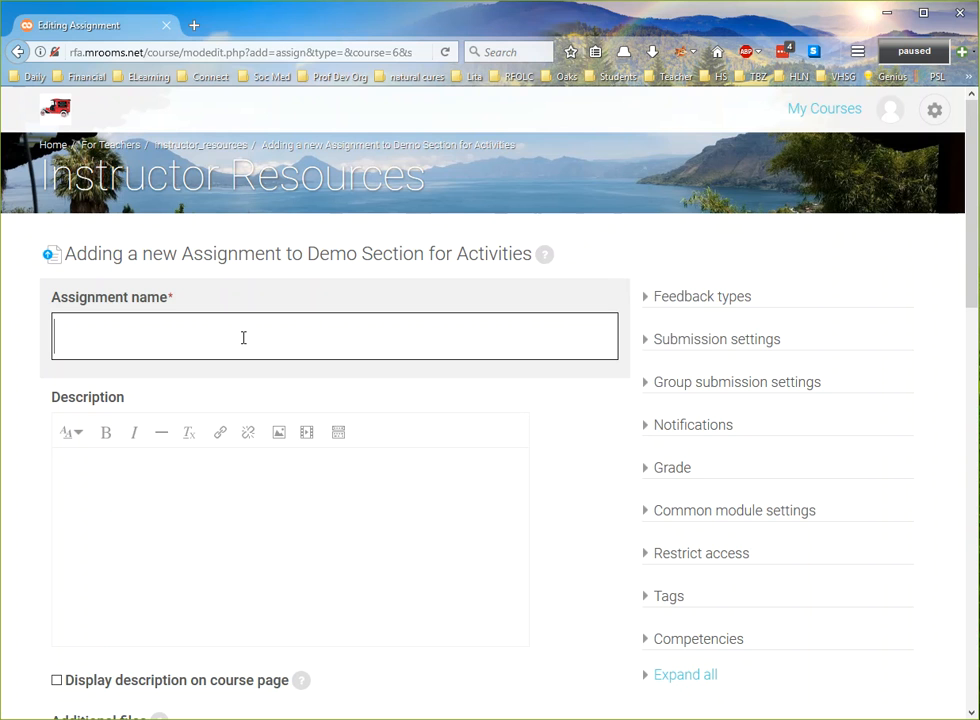
text(Class 1 )
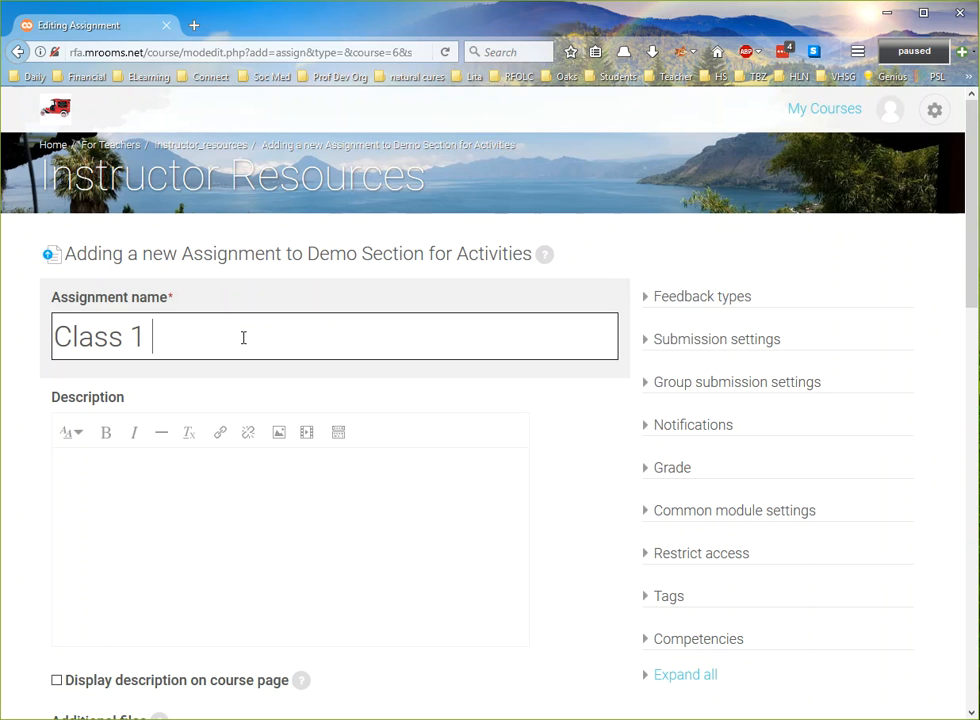
text(Questions)
key(Tab)
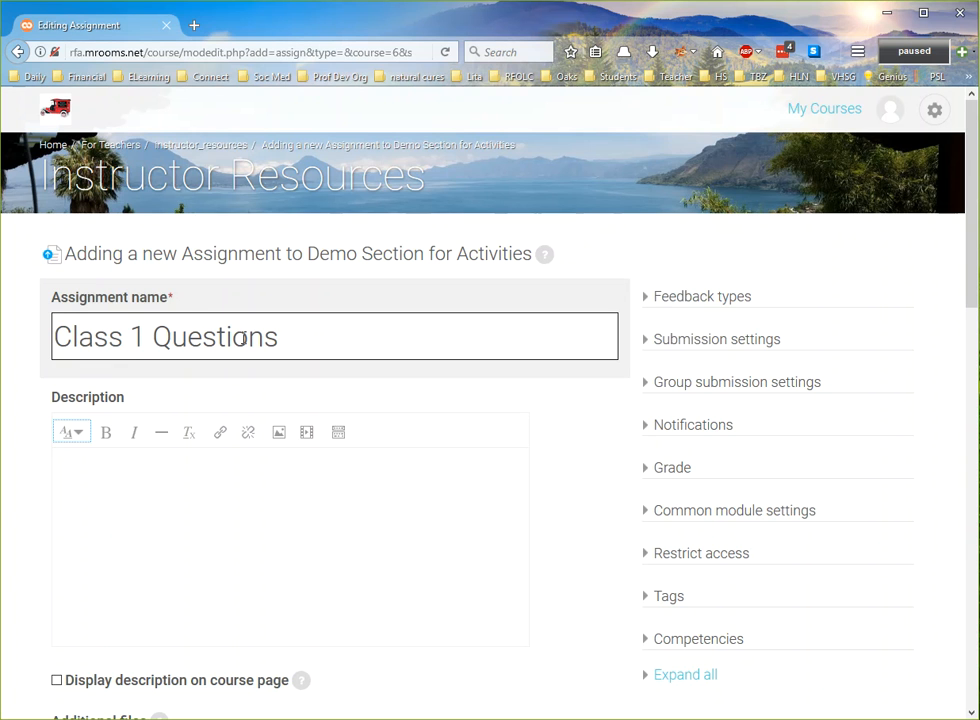
- Enter the description lines "Prompts...", "Questions...", "Hand in..." and "Instructions...", and enable displaying the description on the course page
click(127, 483)
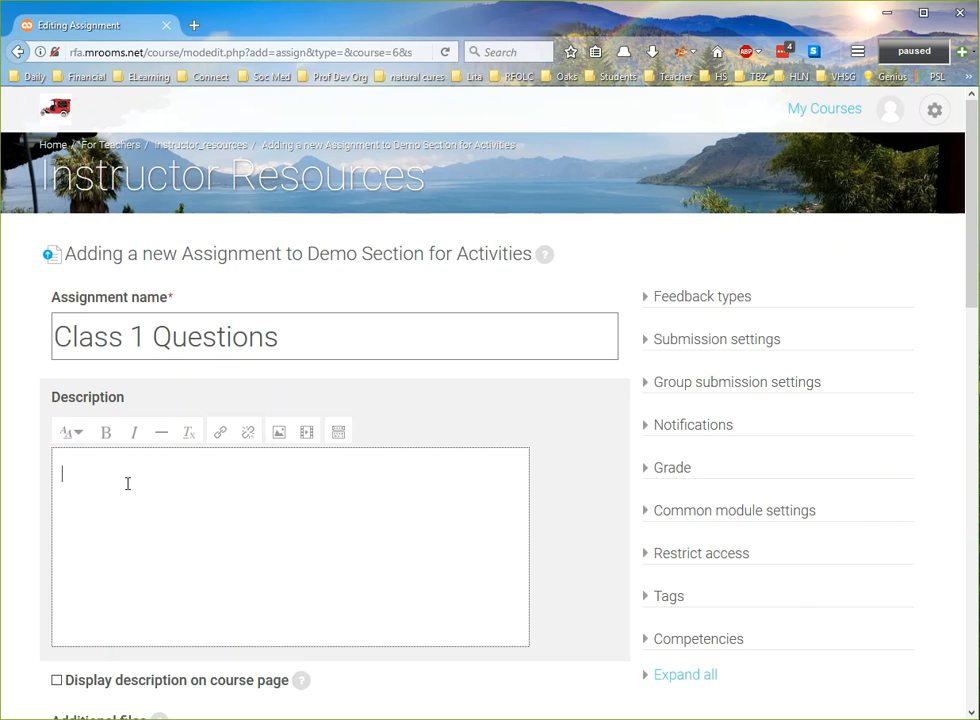
text(Prompts...)
key(Return)
text(Questions...)
key(Return)
text(Hand )
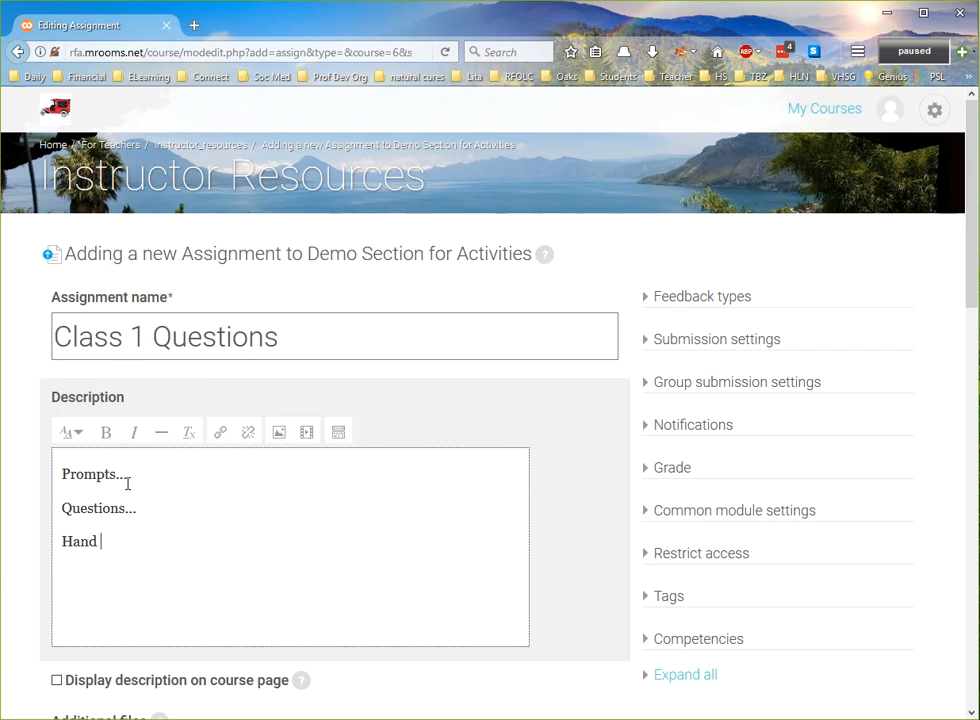
text(in...)
key(Return)
text(Instructions...)
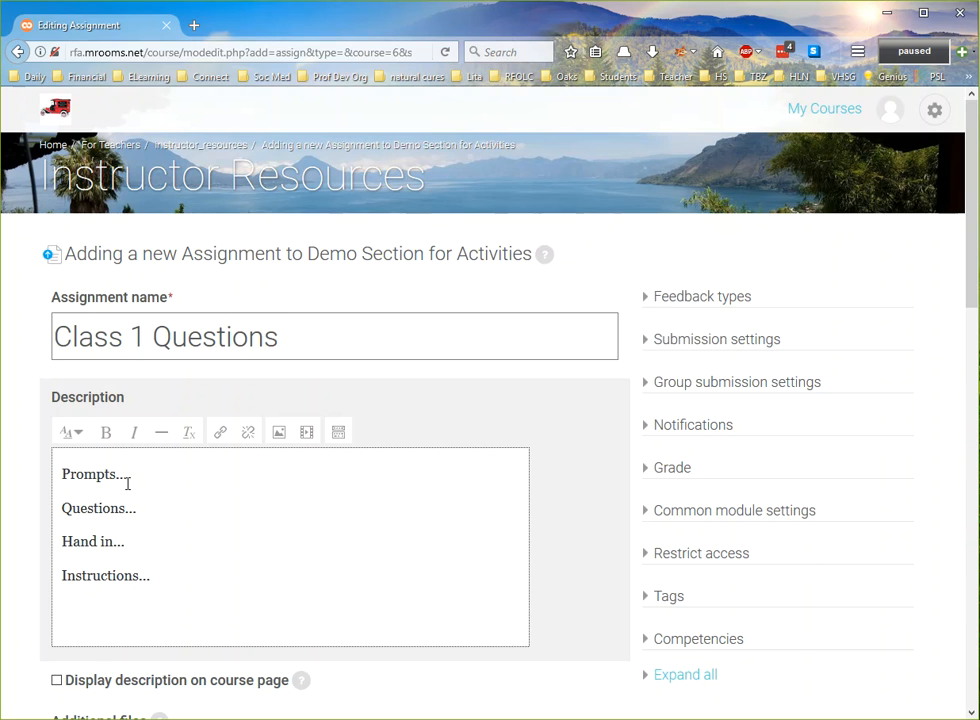
scroll(127, 484, down, 3)
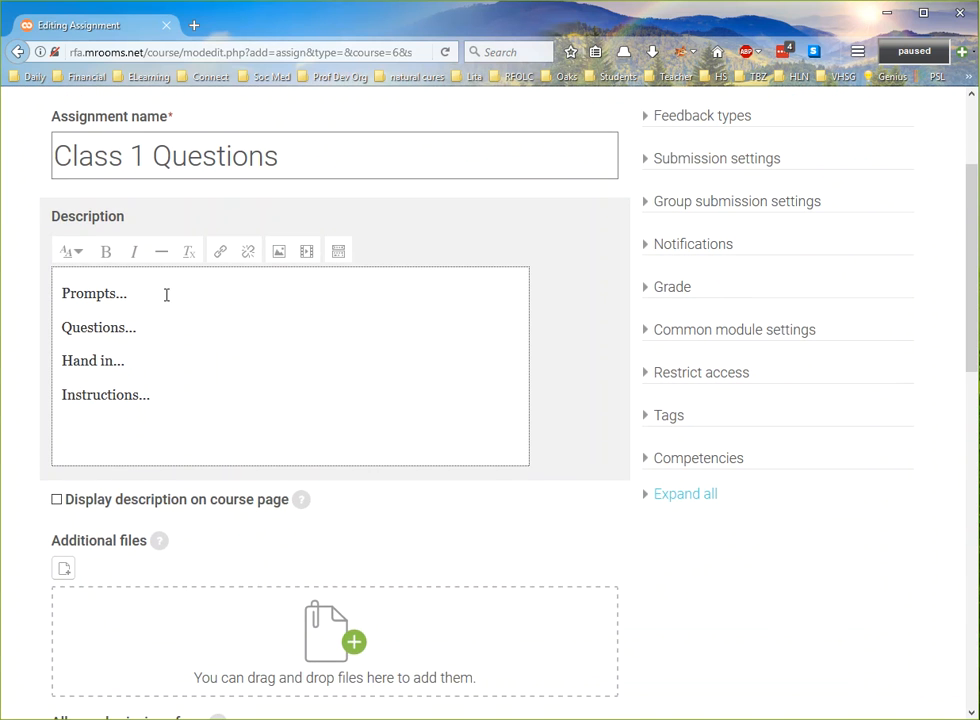
click(57, 500)
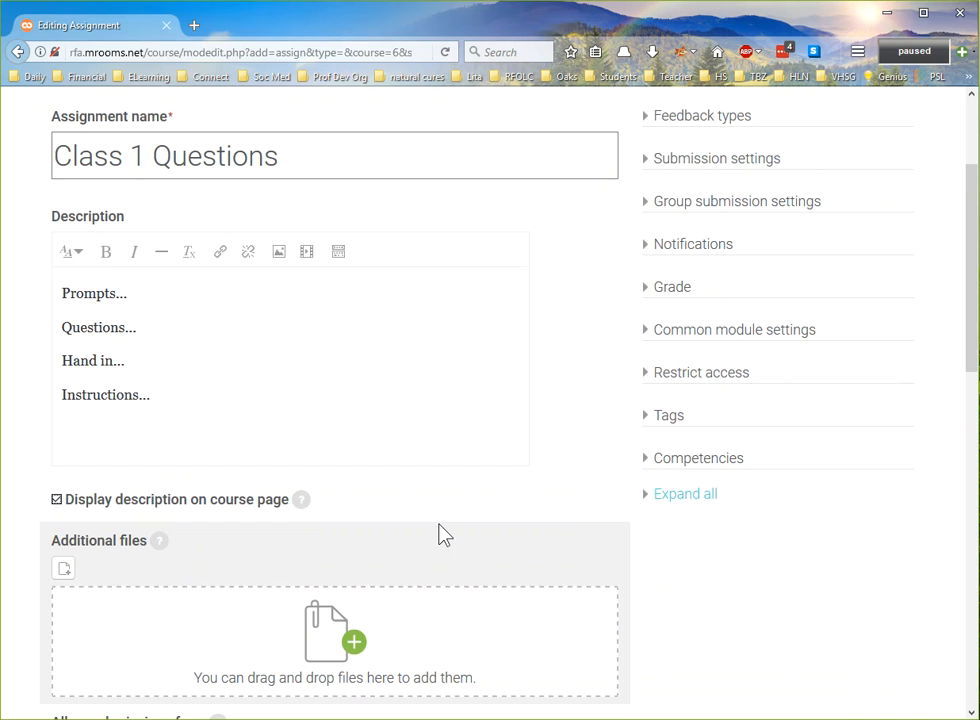
- Disable both the submission start date and the due date for the assignment
scroll(440, 530, down, 4)
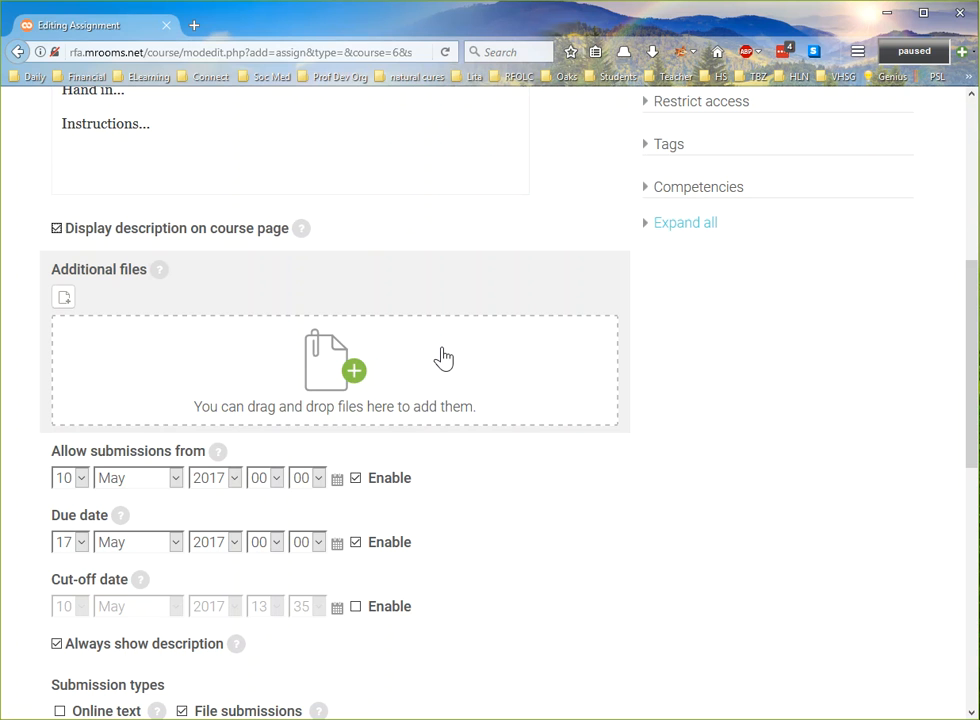
scroll(499, 466, down, 3)
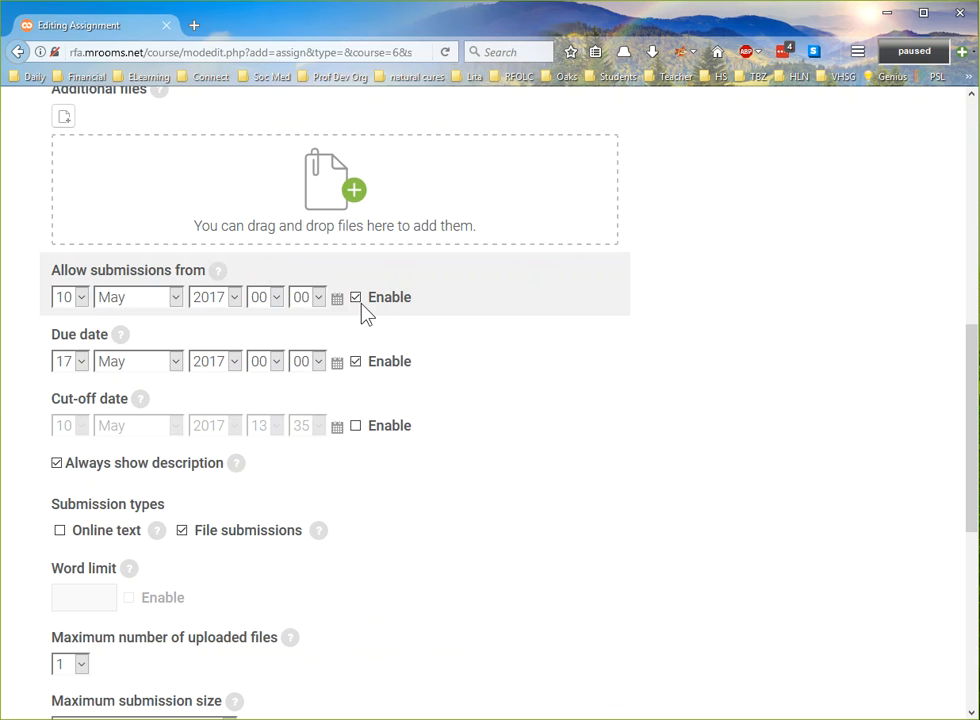
click(357, 299)
click(390, 365)
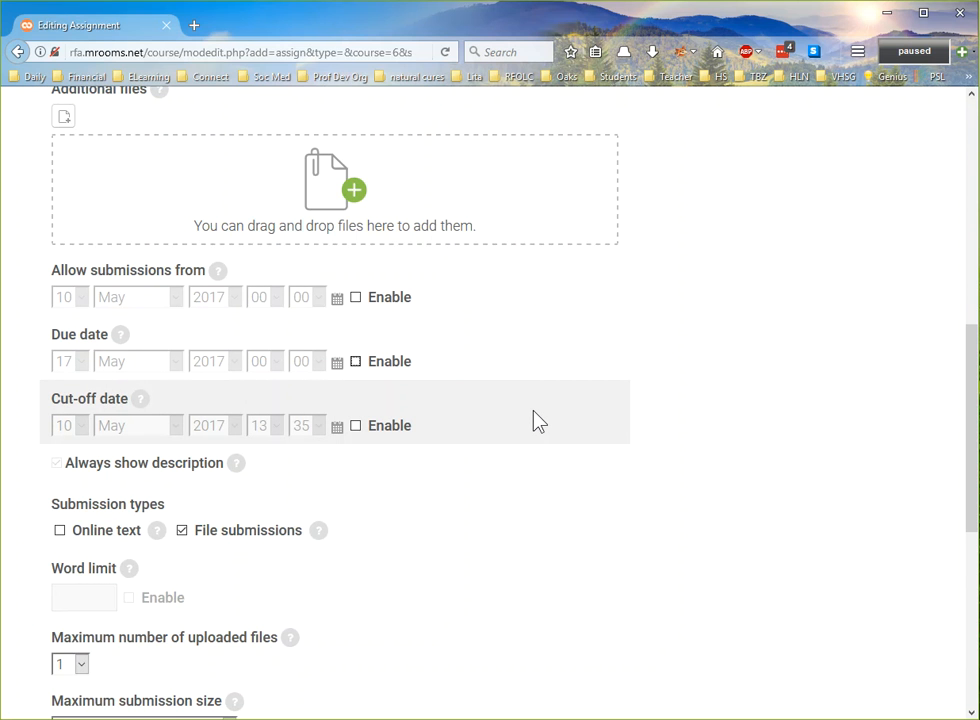
- Enable online text as a submission type while keeping file submissions enabled
scroll(518, 507, down, 2)
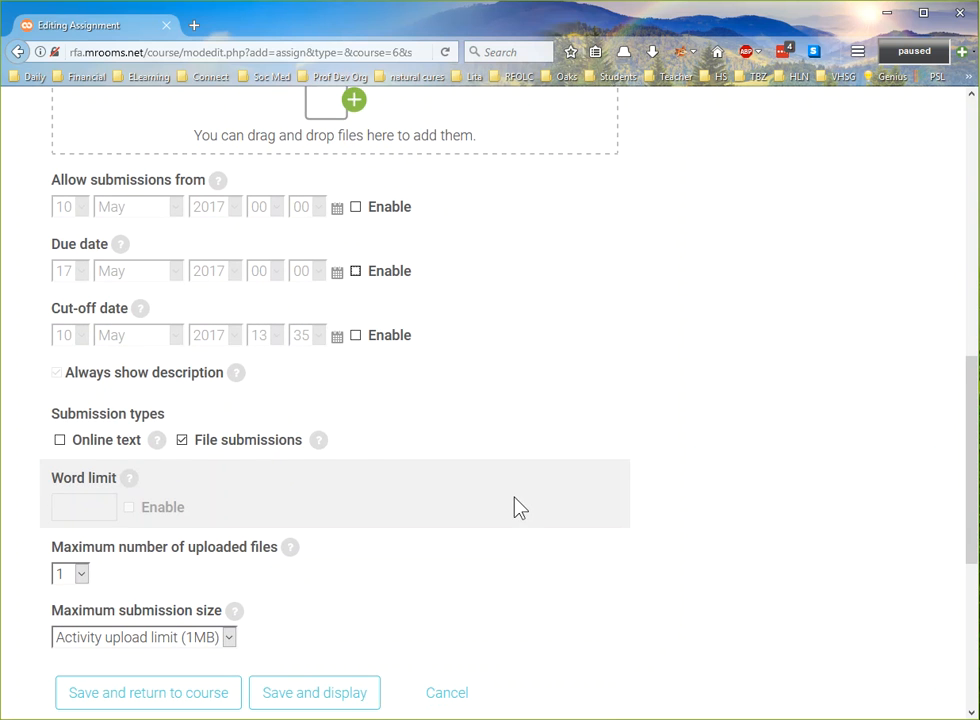
click(59, 440)
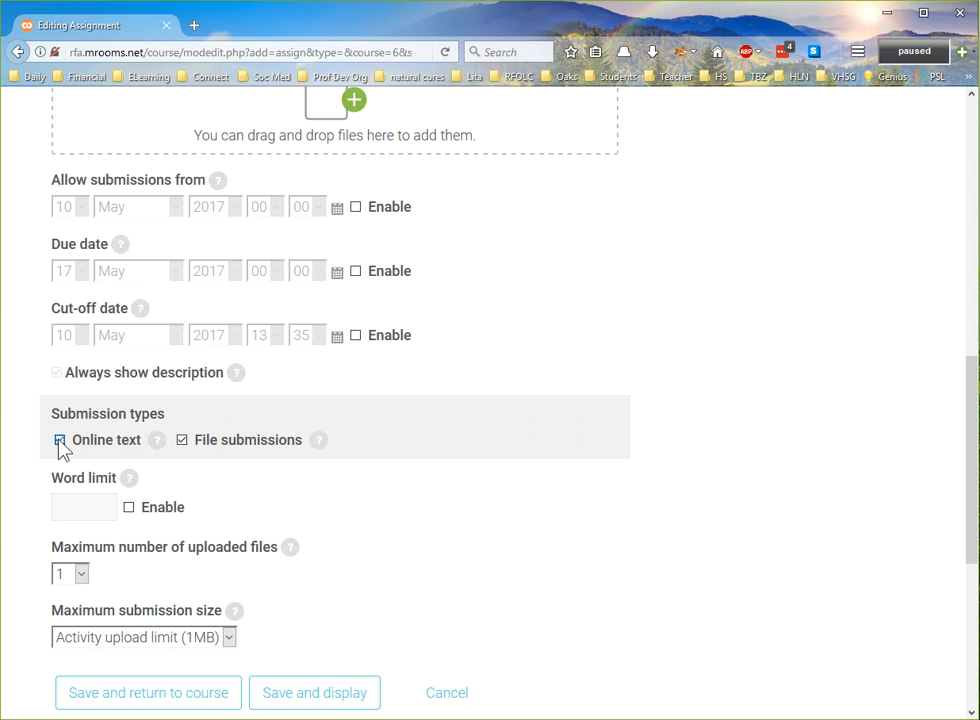
click(184, 445)
click(184, 446)
- Try a maximum of 3 uploaded files and return the limit to 1
scroll(308, 460, down, 3)
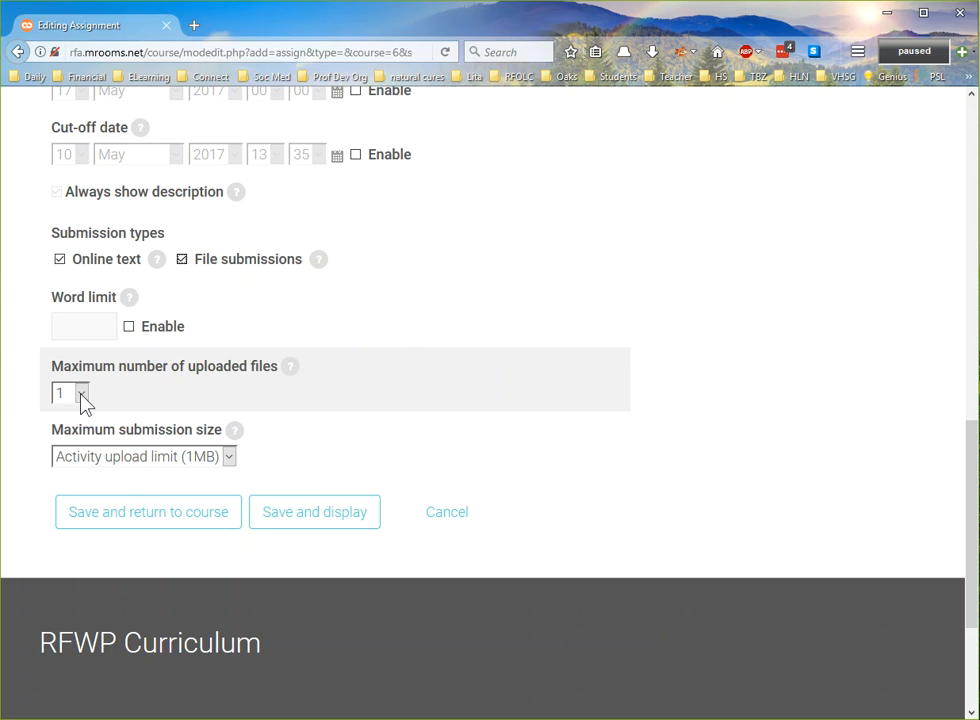
click(82, 396)
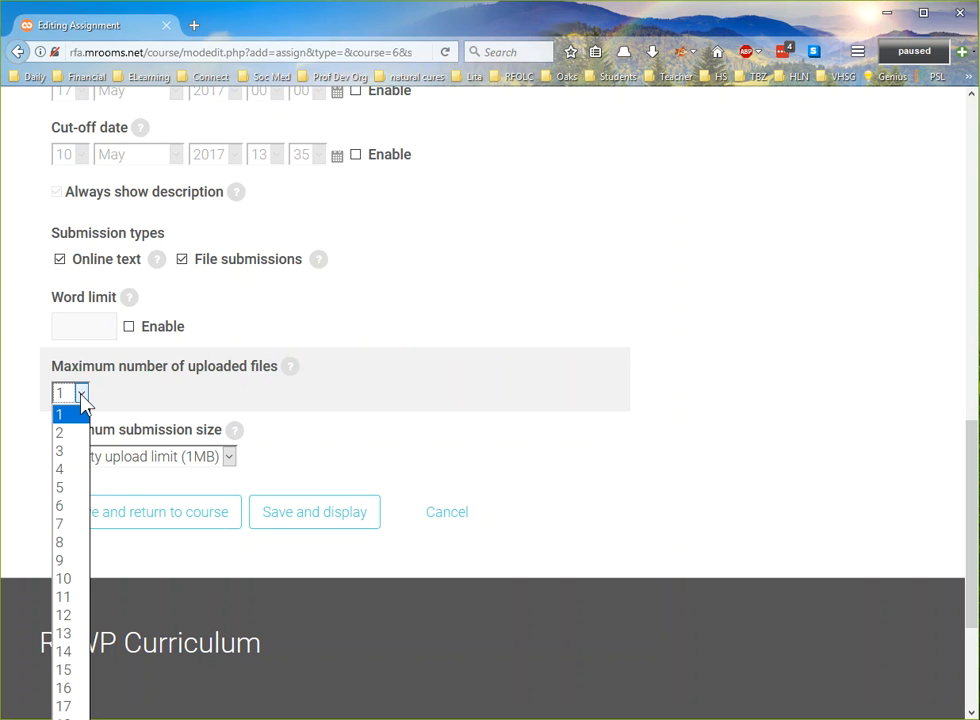
click(77, 455)
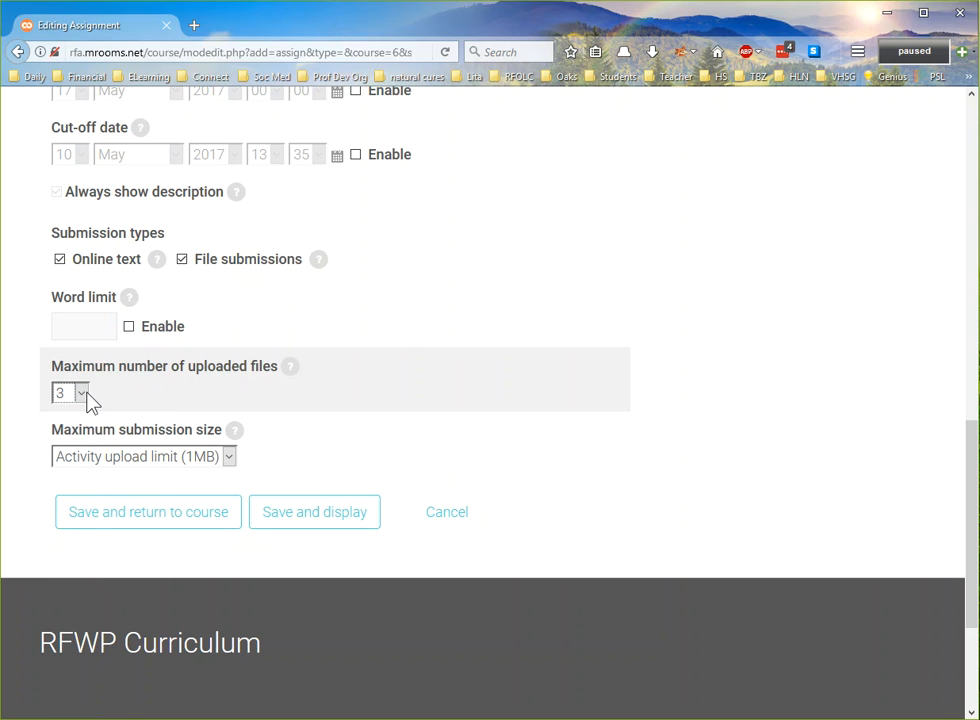
click(82, 394)
click(66, 412)
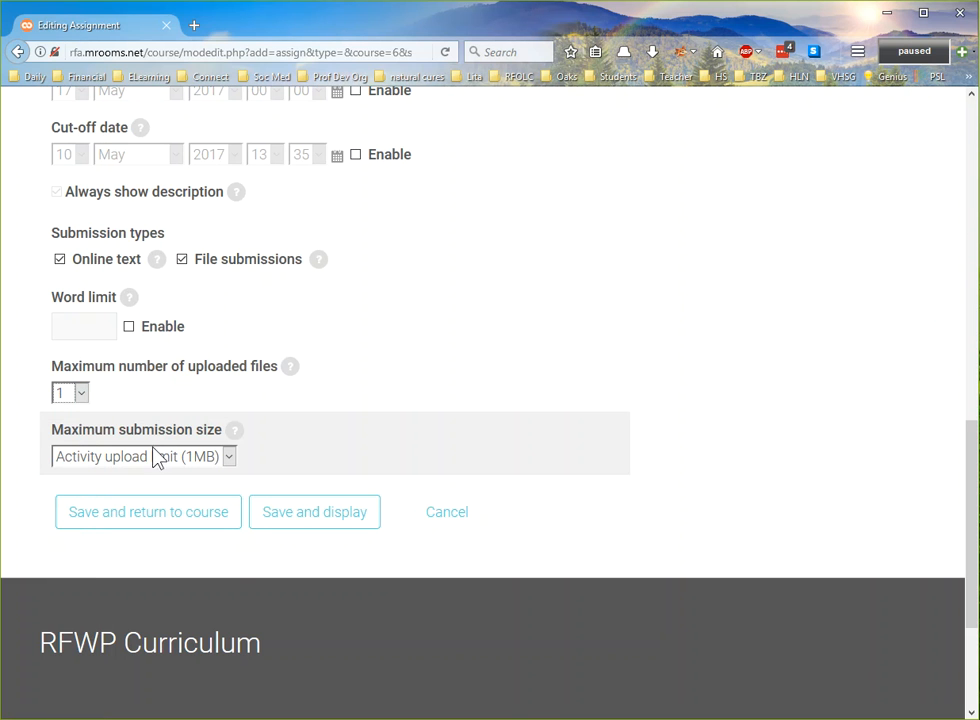
- Set the maximum submission size to 500KB, and save and display the assignment
click(155, 457)
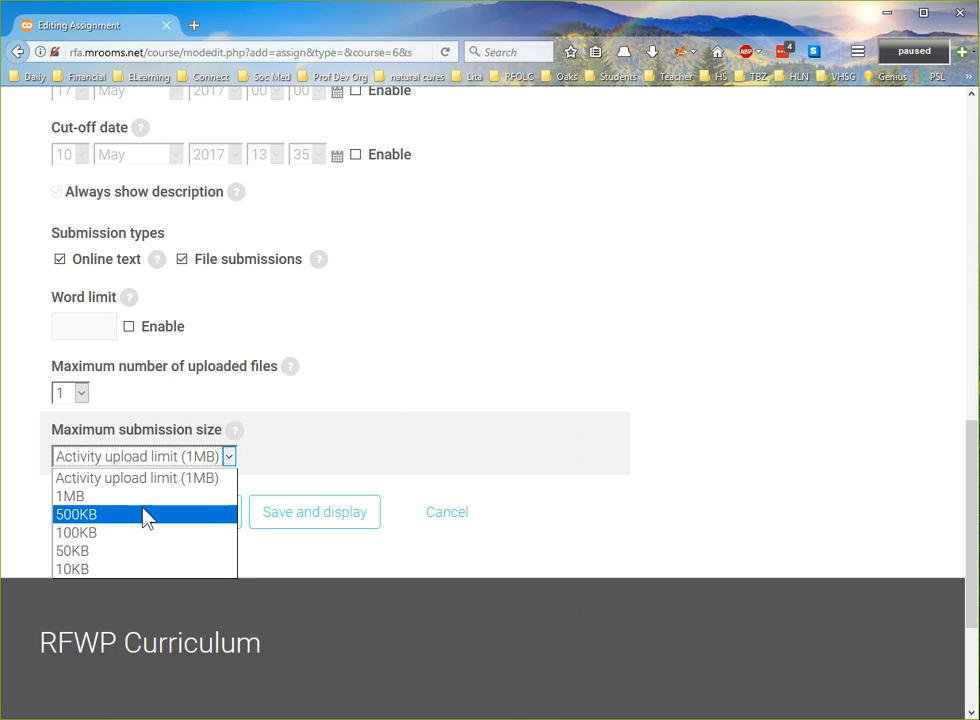
click(145, 514)
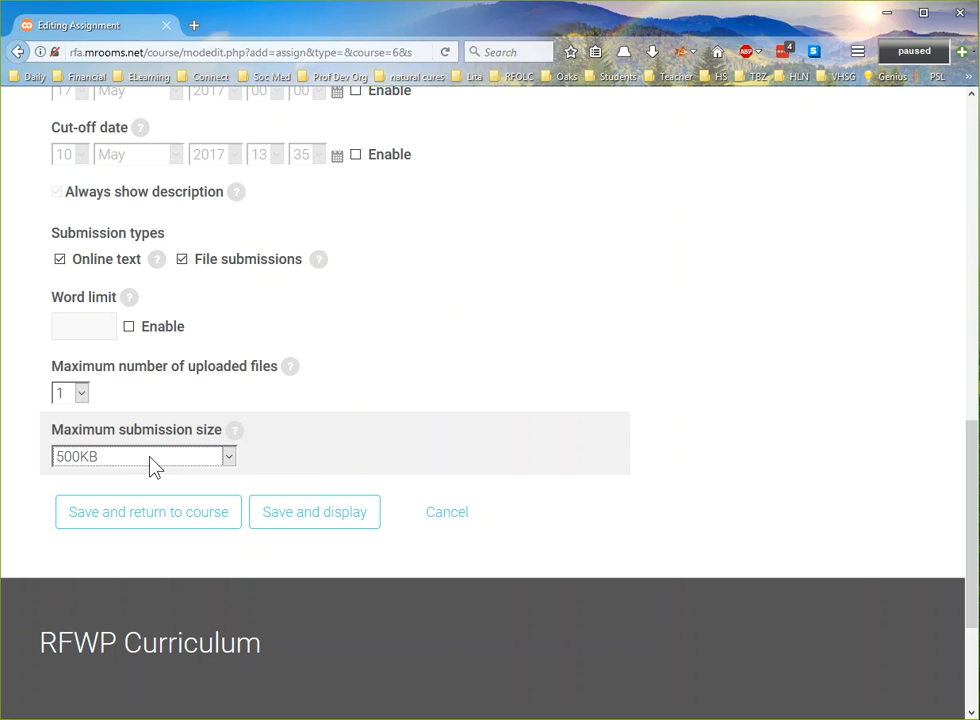
click(315, 518)
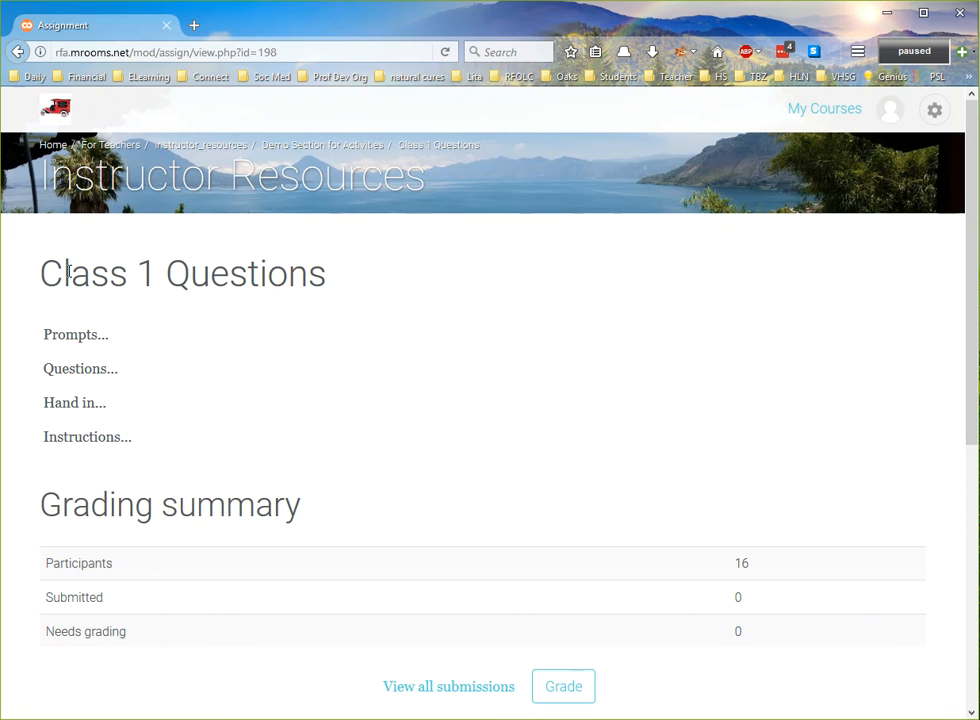
- Review the saved assignment's description and grading summary, and return to the Demo Section for Activities
scroll(277, 393, down, 2)
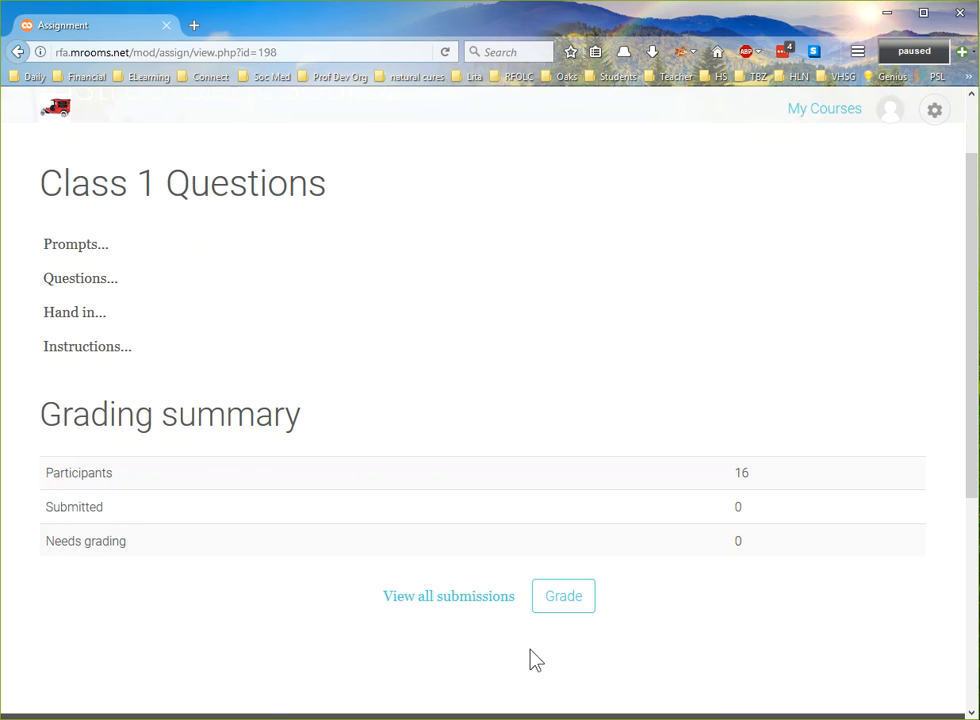
click(577, 604)
scroll(486, 626, up, 2)
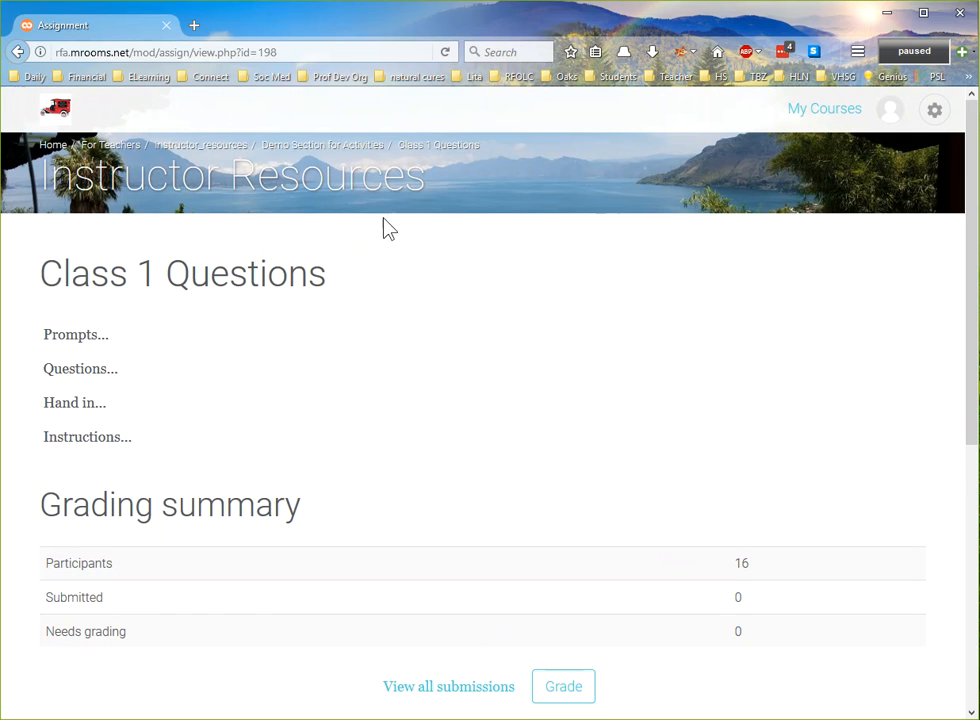
click(357, 150)
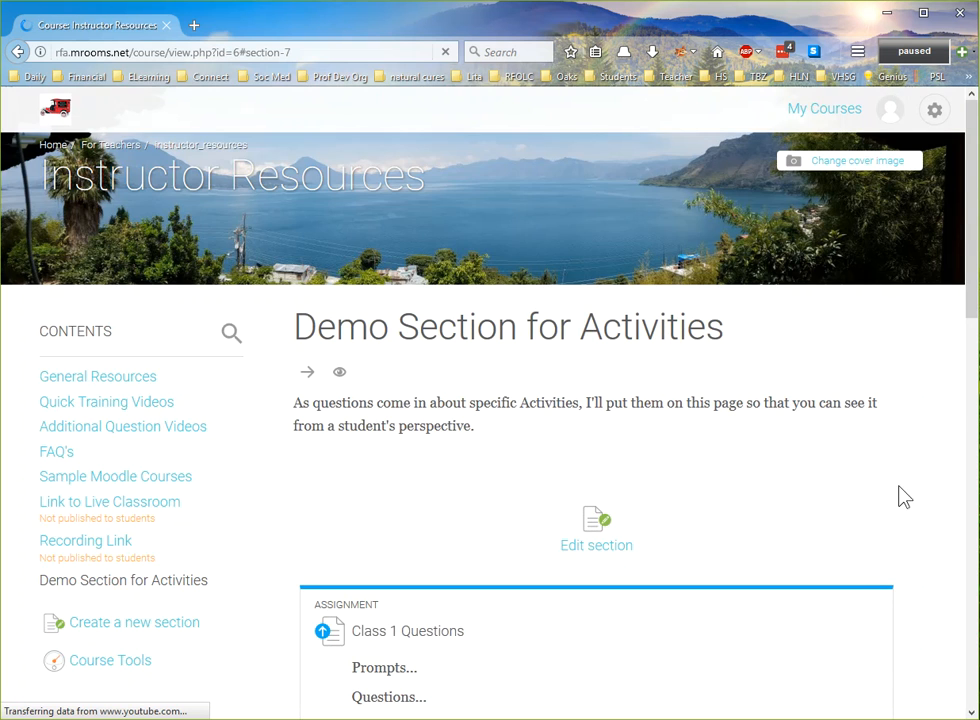
- Examine the Class 1 Questions assignment on the course page and its additional management options
scroll(872, 503, down, 5)
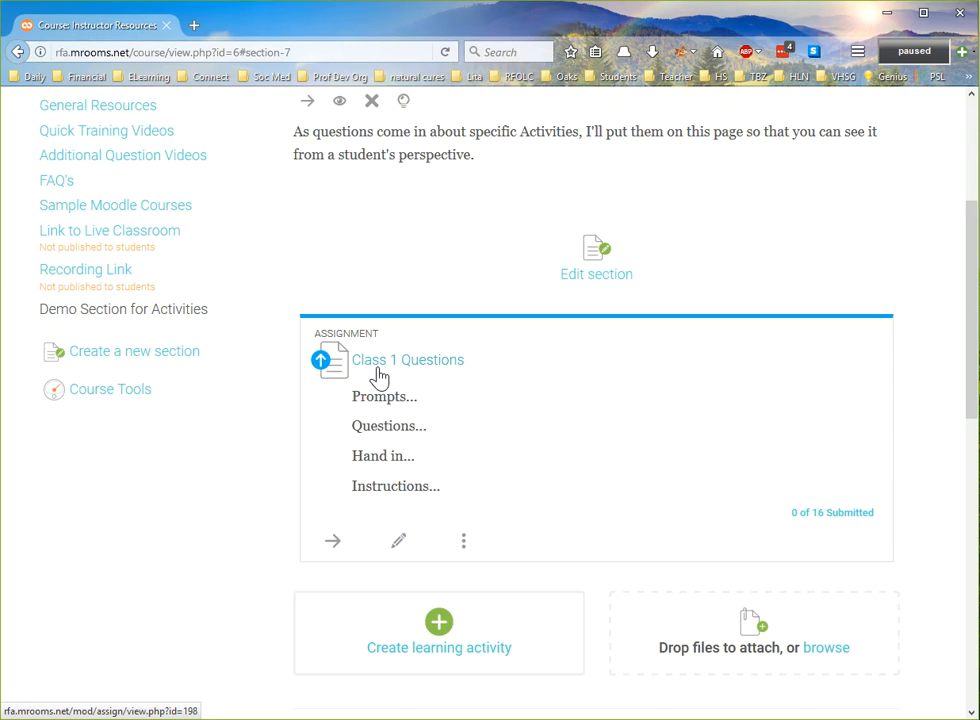
scroll(378, 375, up, 1)
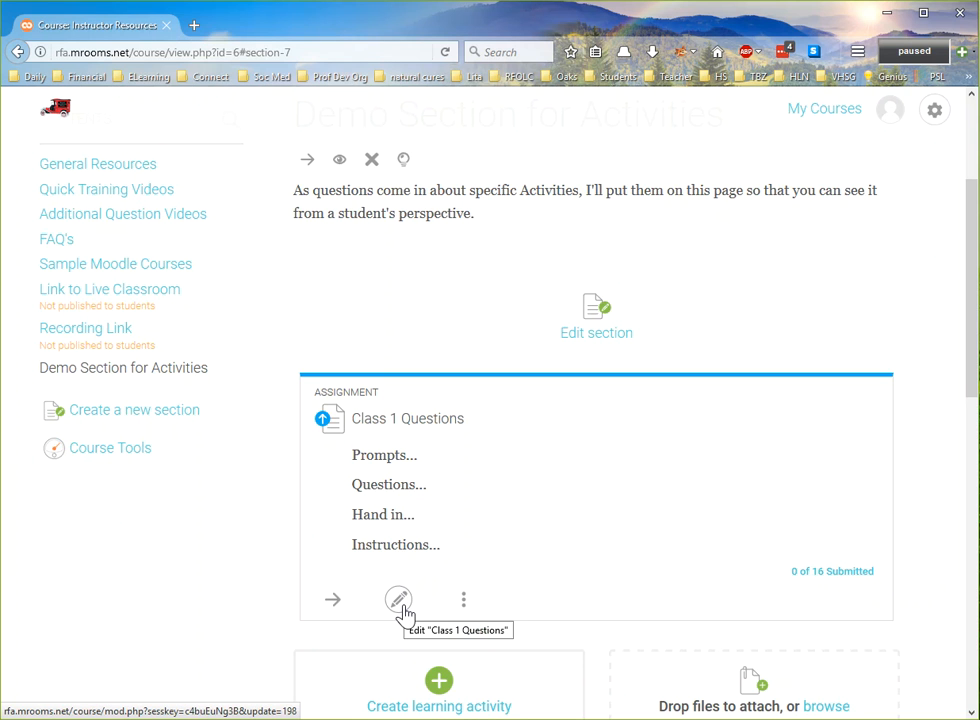
click(463, 600)
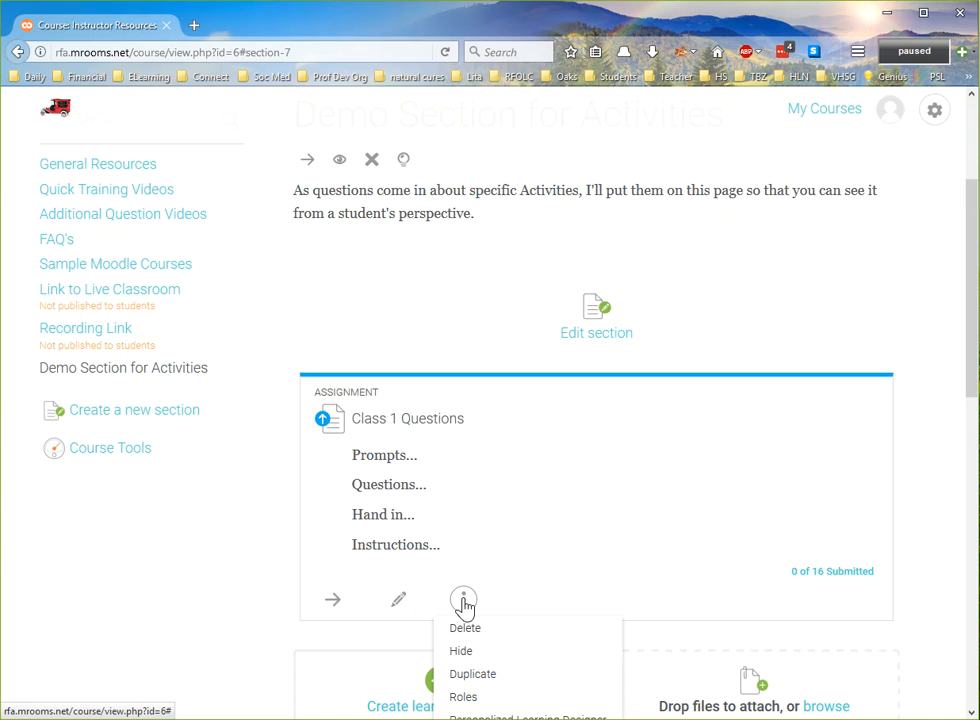
scroll(463, 603, down, 2)
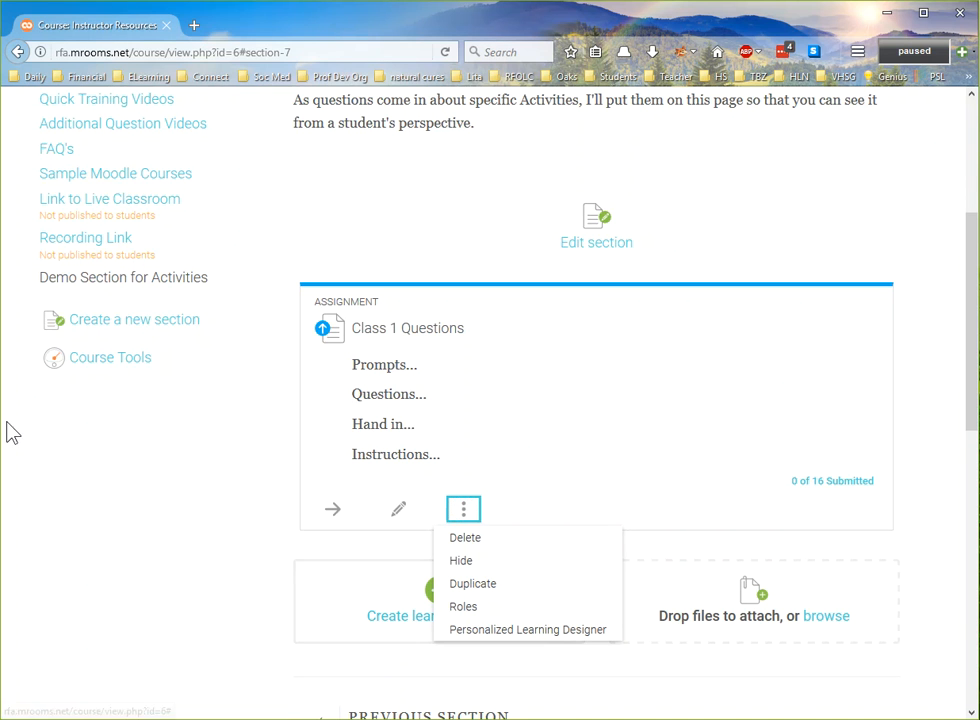
click(149, 454)
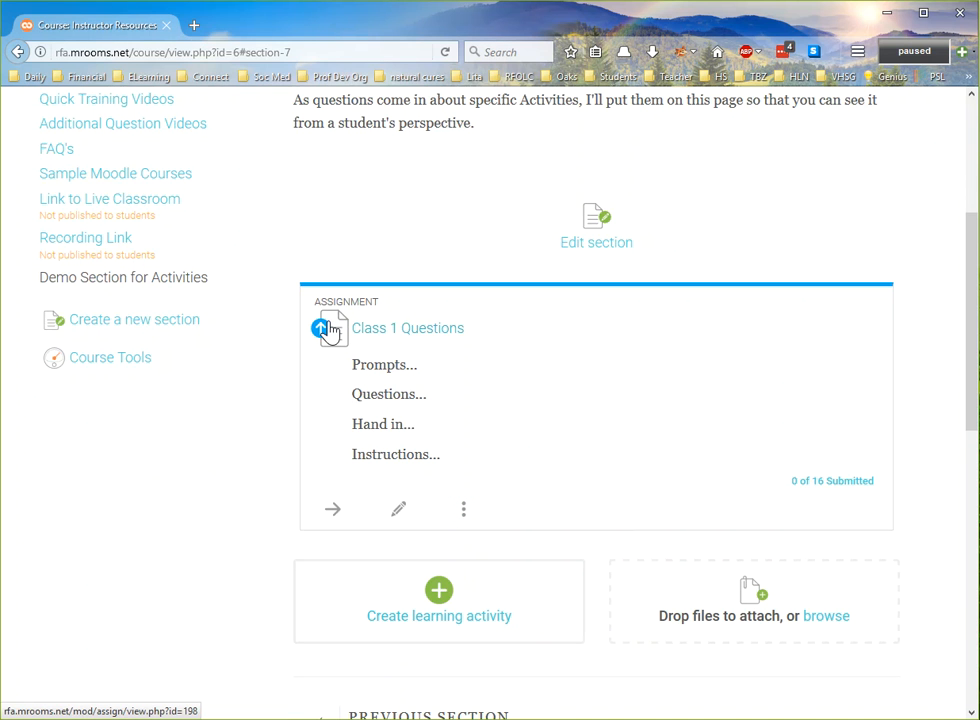